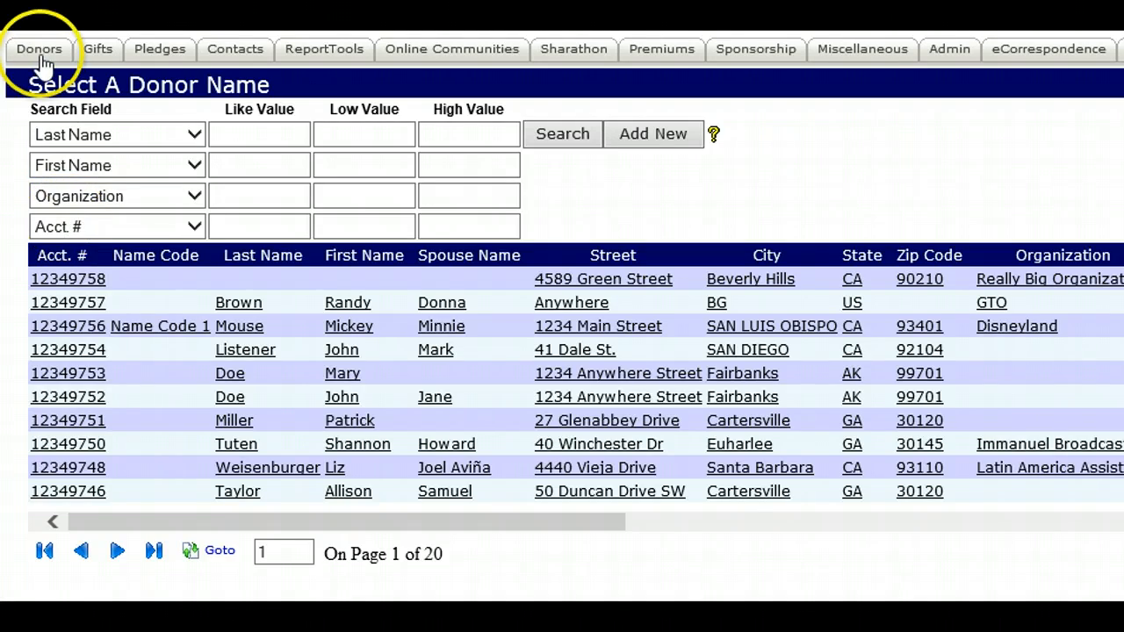
- Open the donor selection page and examine which fields the first search criterion offers
left_click(38, 49)
left_click(109, 163)
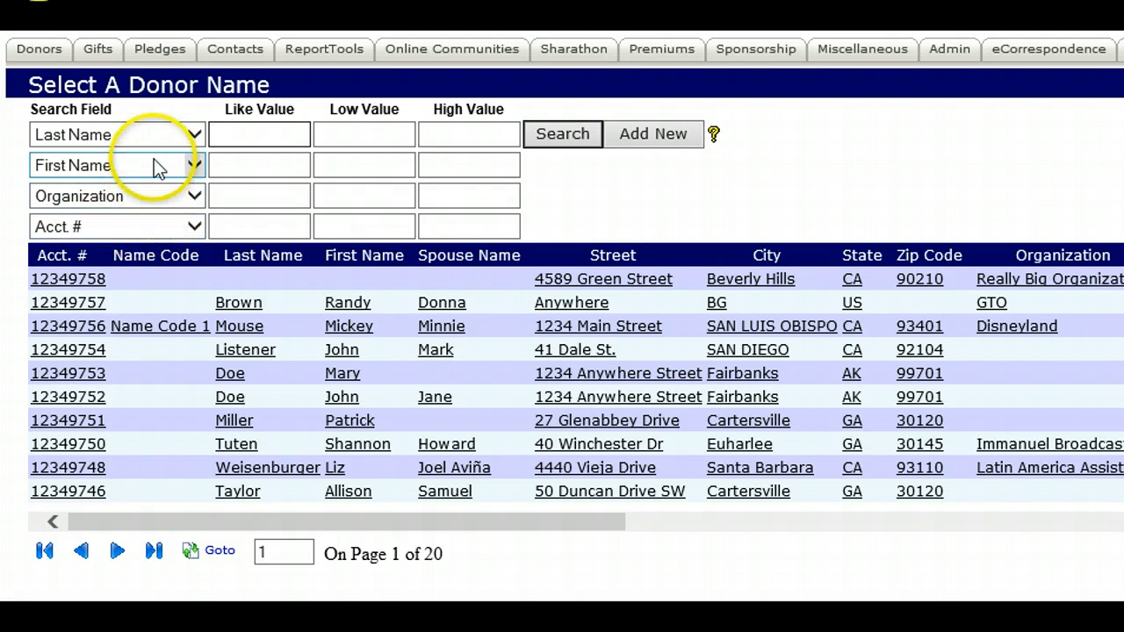
left_click(155, 137)
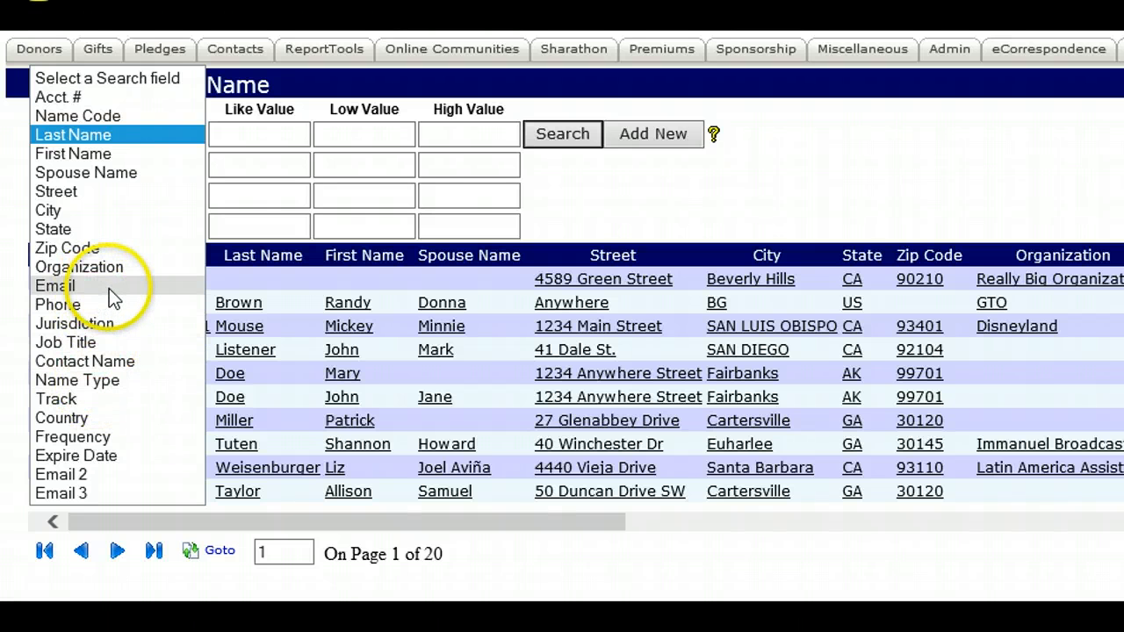
left_click(575, 224)
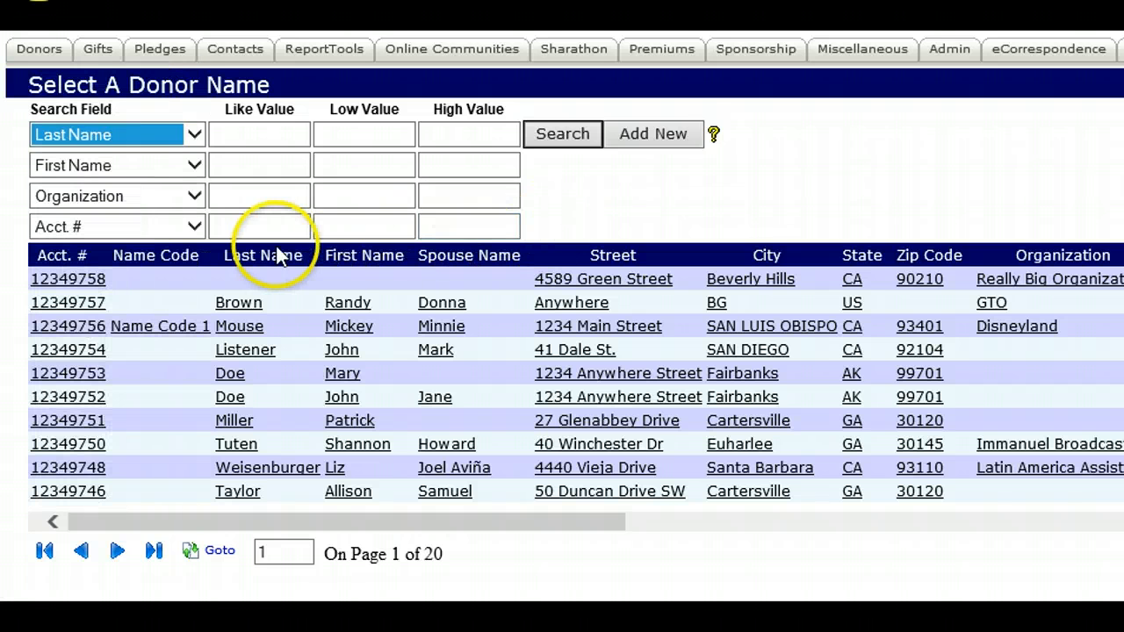
- Fill in the donor's last name and first name as the Like Value criteria of the donor search
left_click(230, 140)
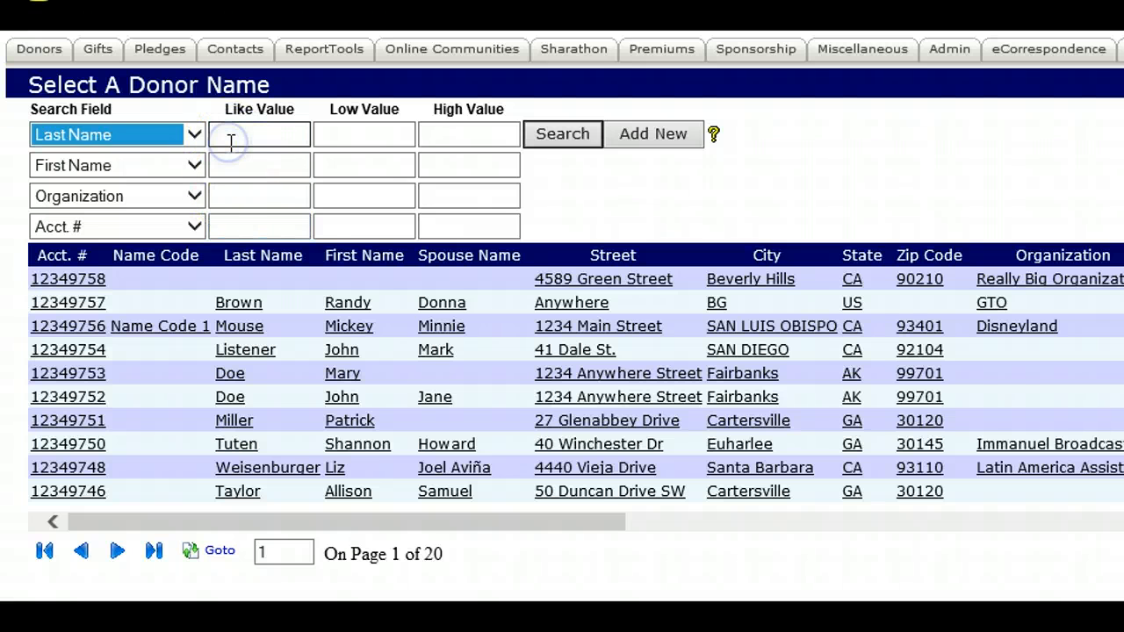
type("Doe")
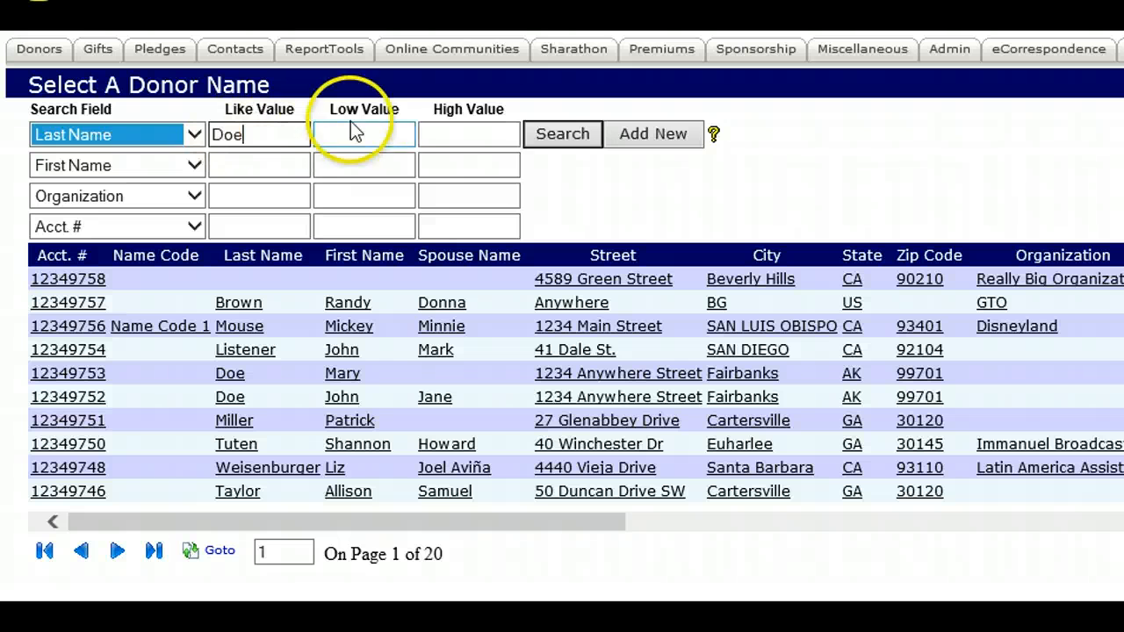
left_click(552, 143)
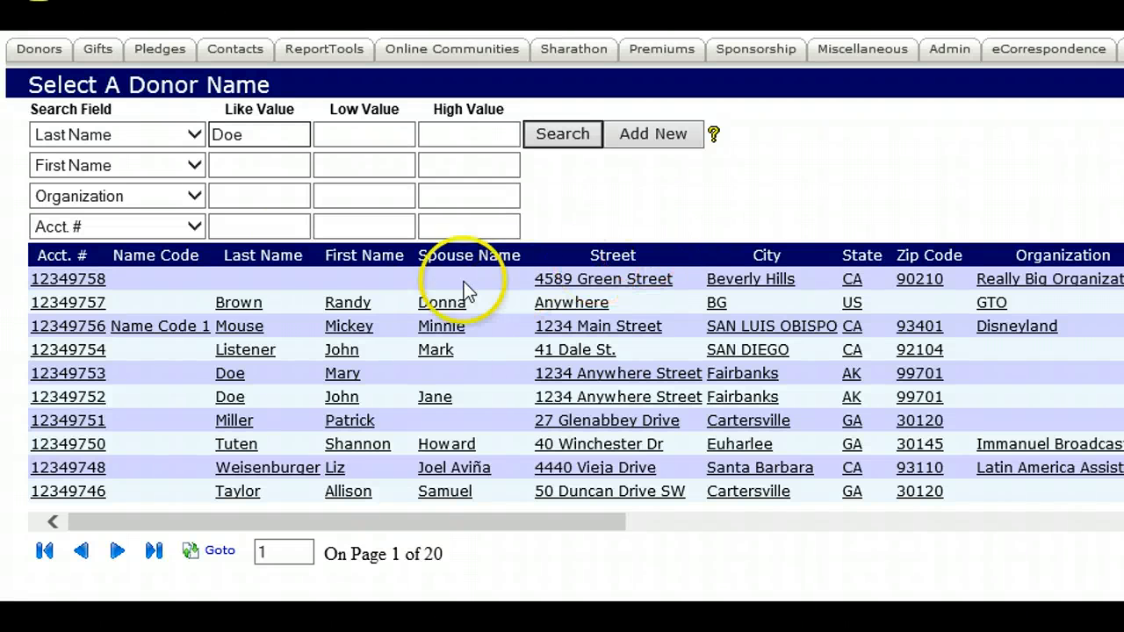
left_click(212, 164)
type("Mary")
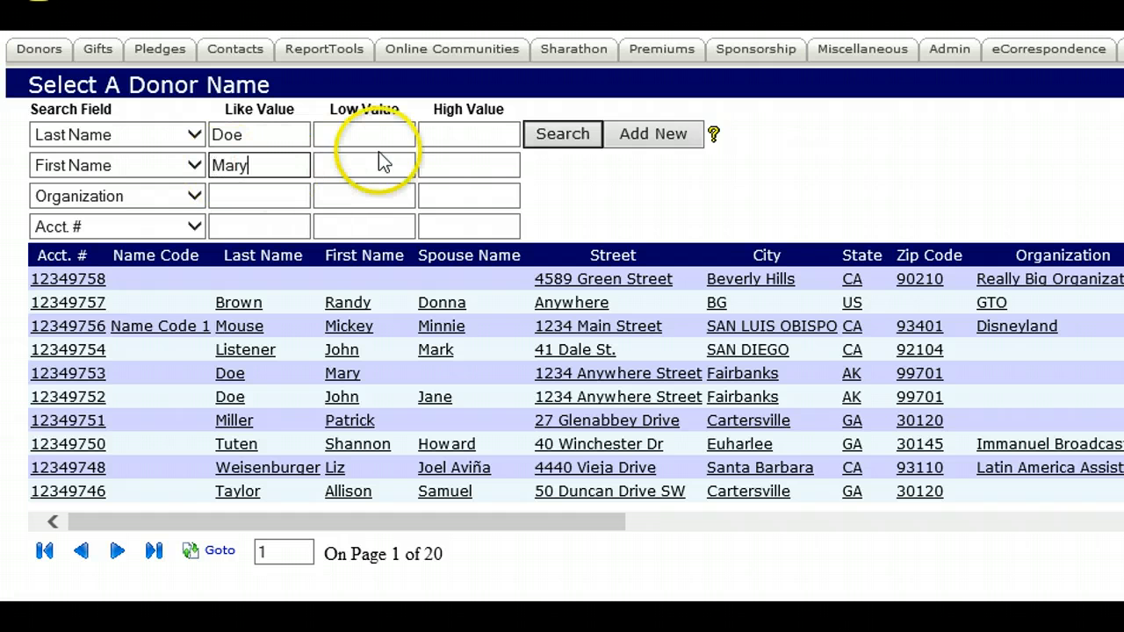
left_click(562, 140)
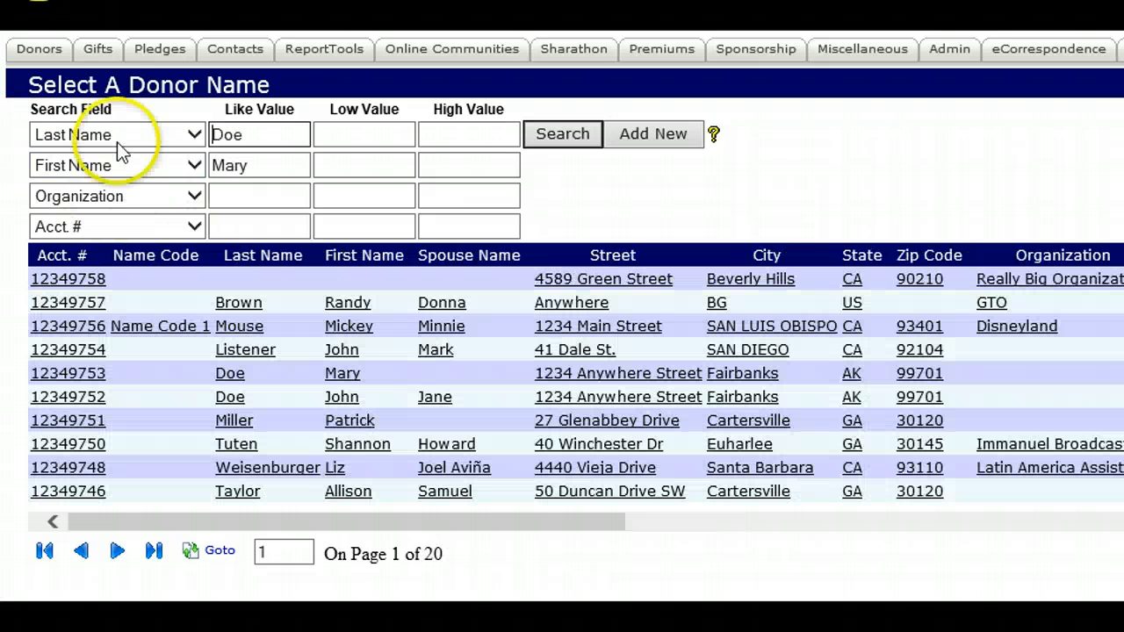
- Shorten the Last Name search value to its first two letters
left_click(338, 337)
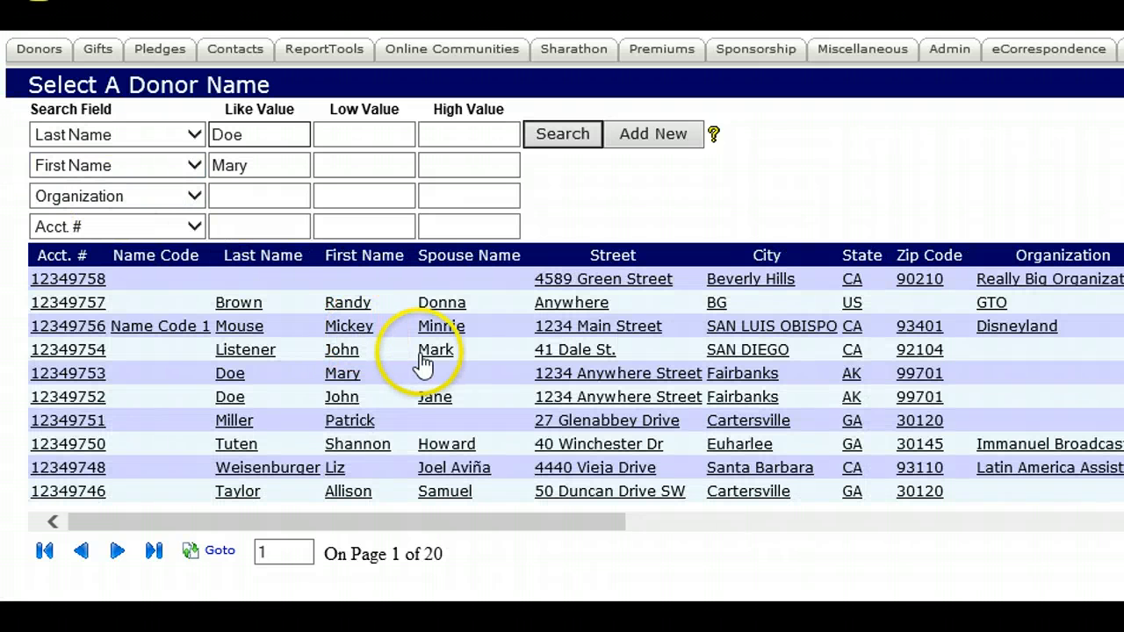
left_click(295, 138)
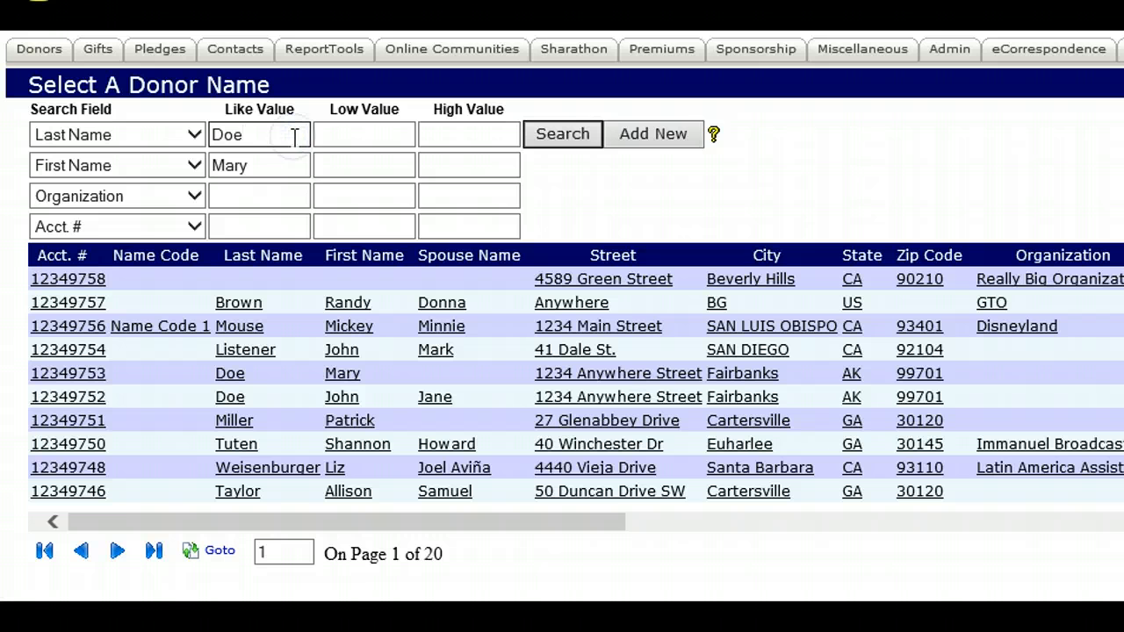
key("BackSpace")
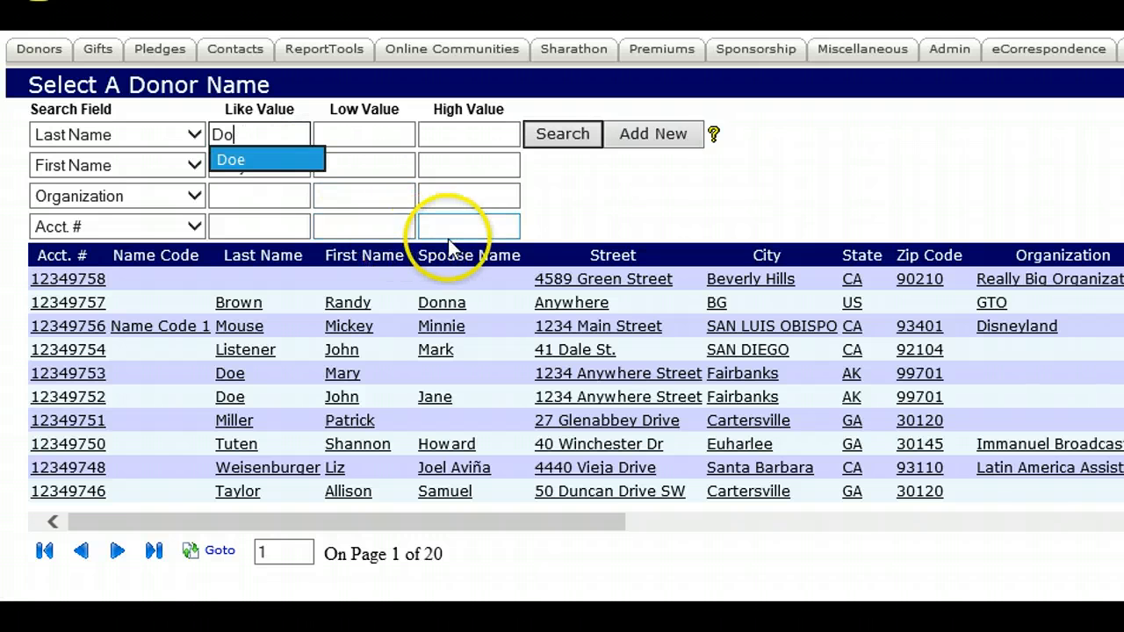
left_click(566, 140)
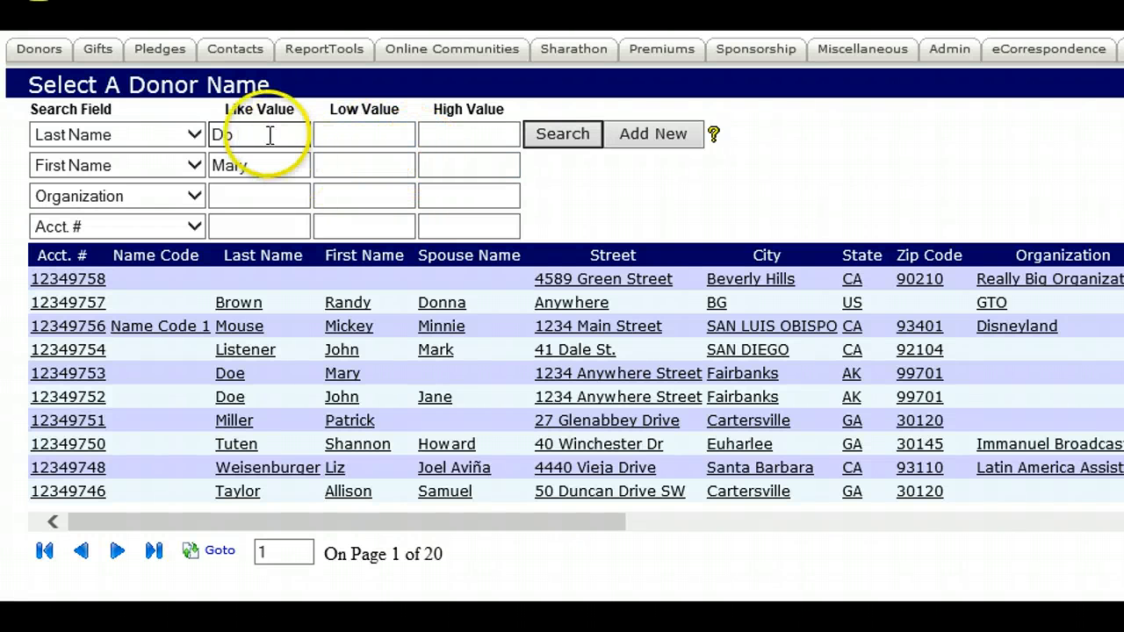
- Put the % wildcard in front of the partial last name and run the donor search
type("%")
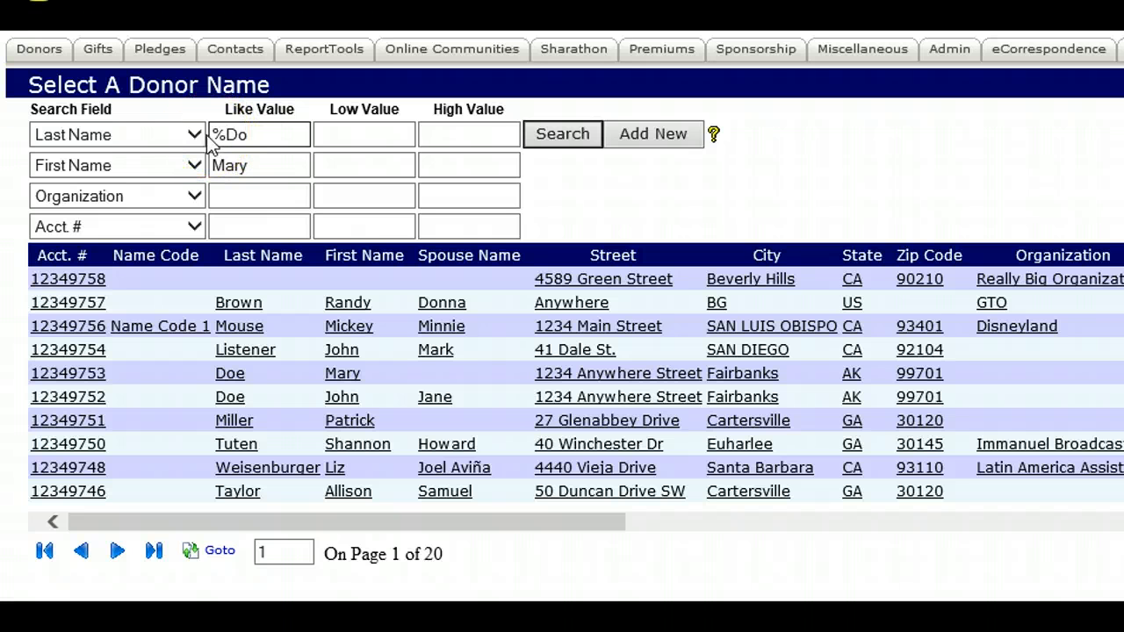
left_click(513, 141)
left_click(561, 138)
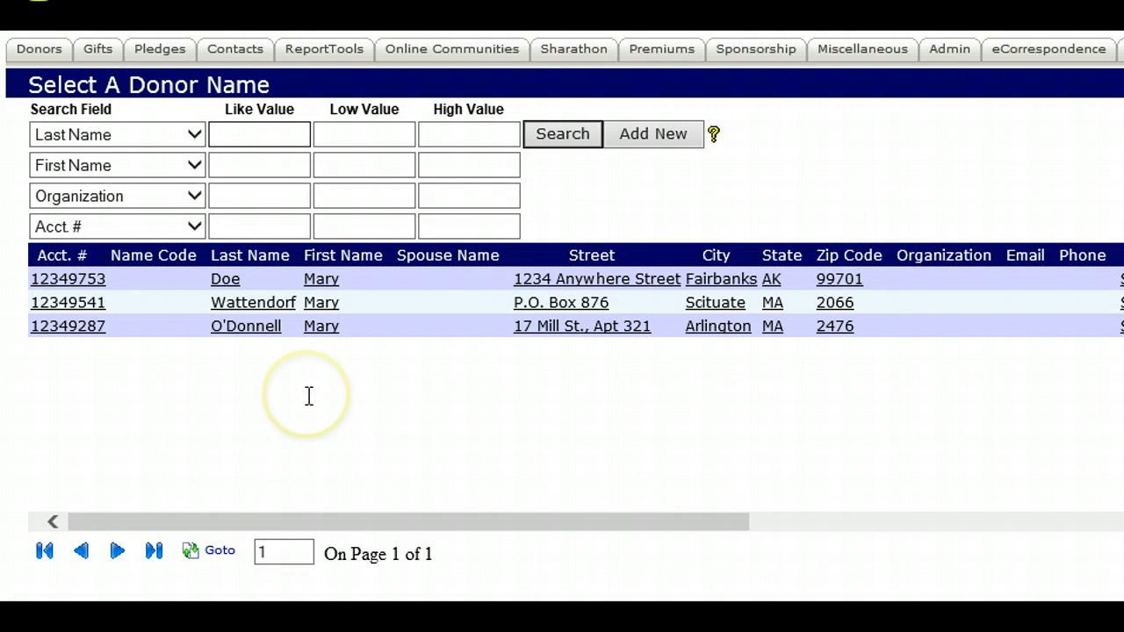
- Open the first donor record in the search results and look through its address, phone and internet sections
left_click(321, 330)
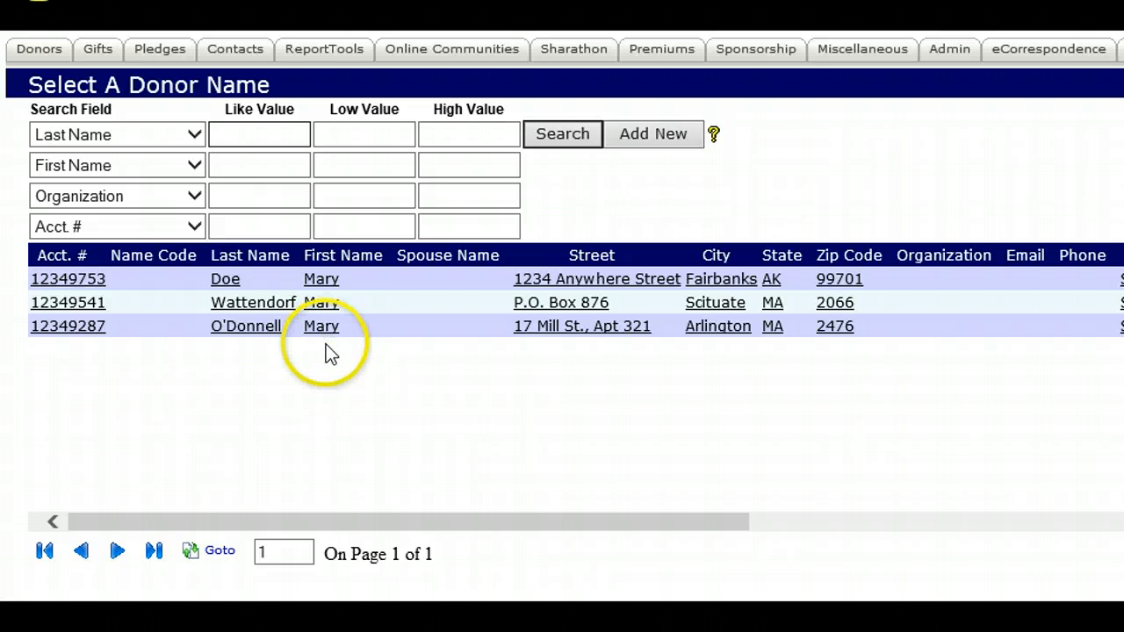
left_click(320, 283)
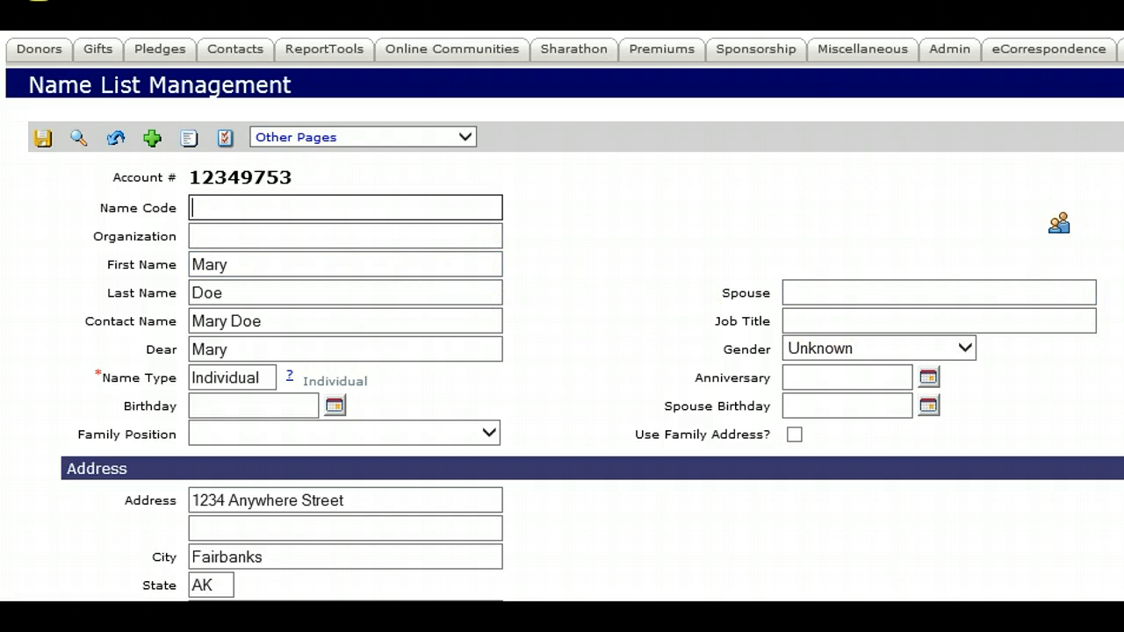
scroll(562, 316, "down", 3)
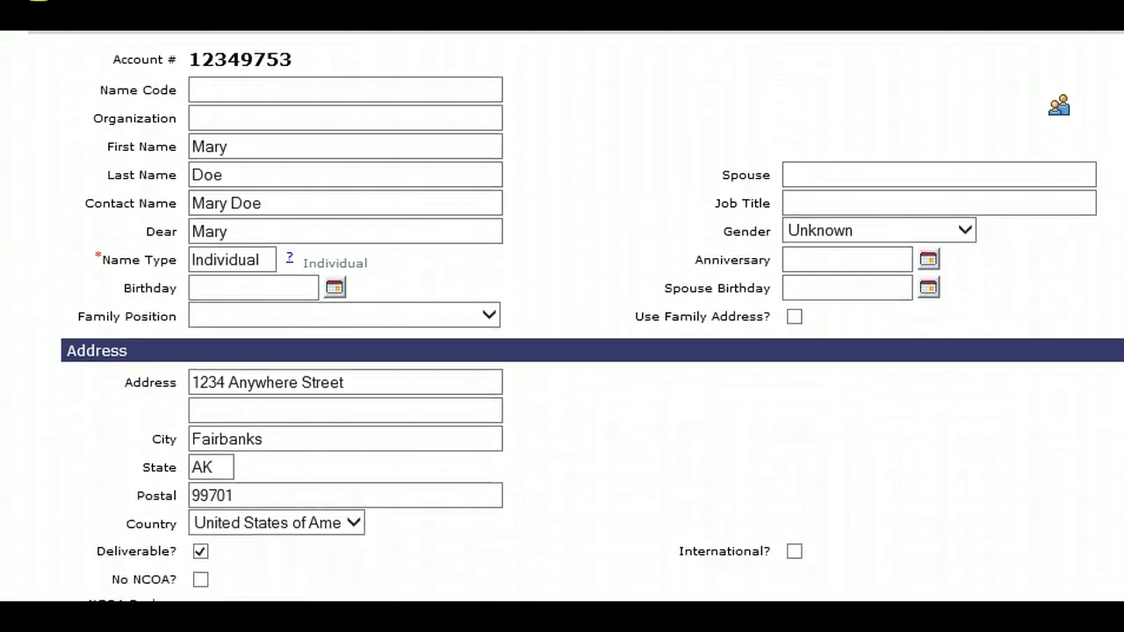
scroll(562, 316, "down", 2)
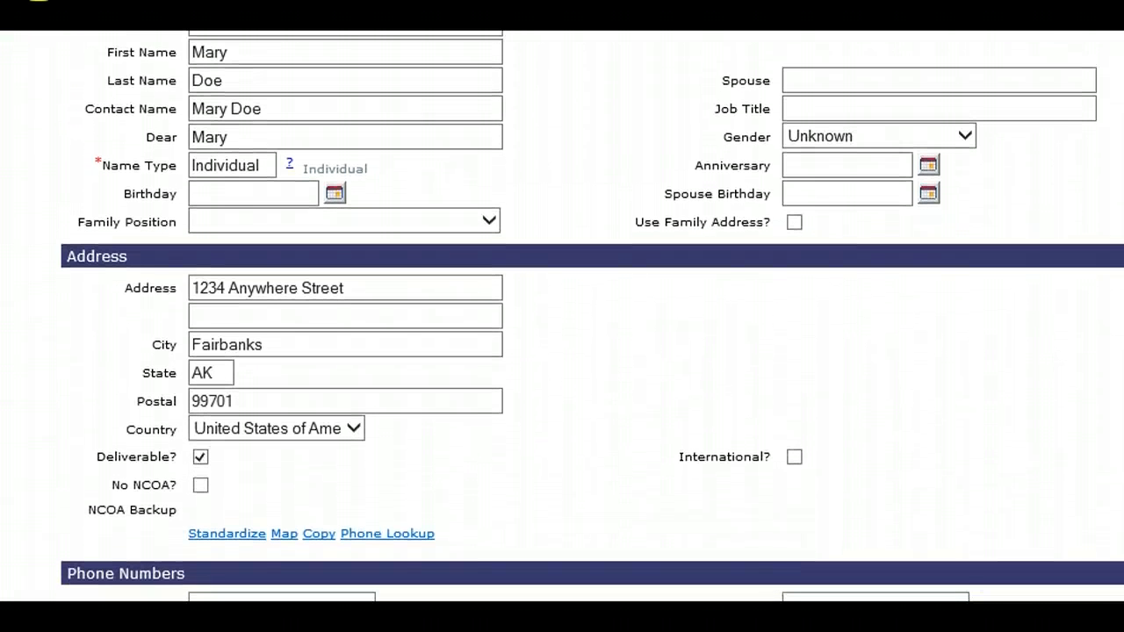
scroll(562, 316, "down", 2)
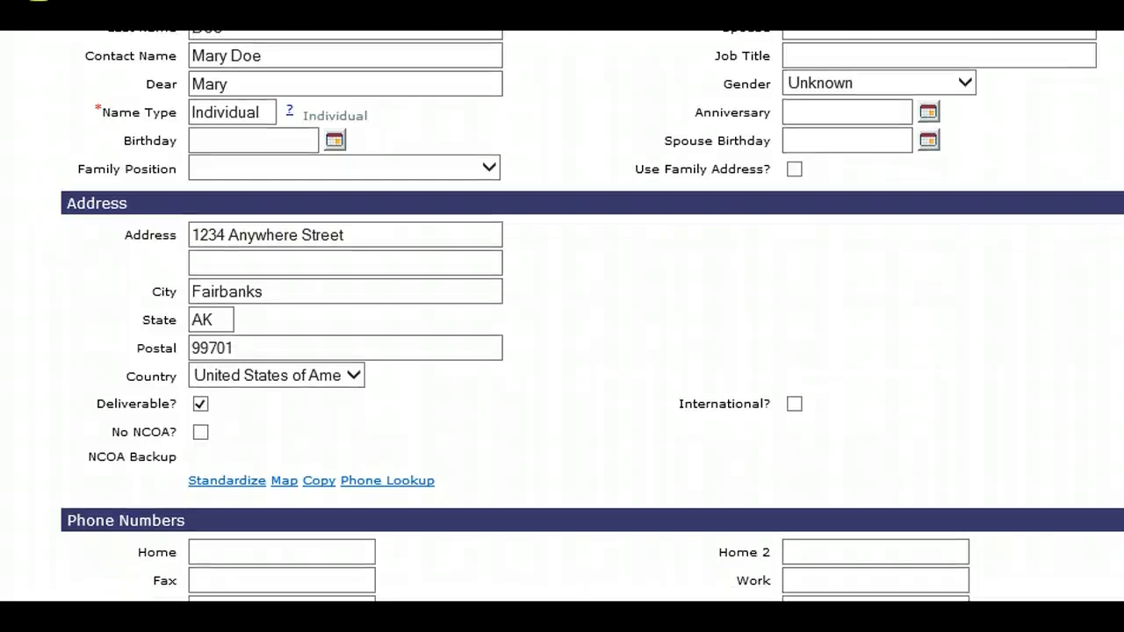
scroll(562, 316, "down", 4)
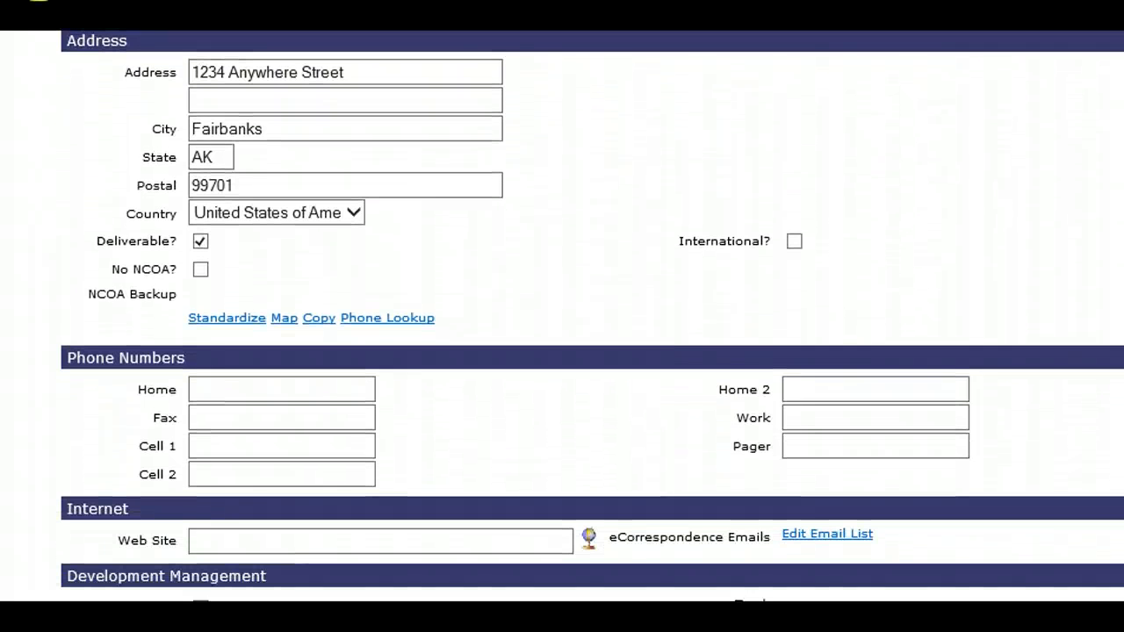
scroll(562, 316, "down", 1)
scroll(562, 316, "up", 11)
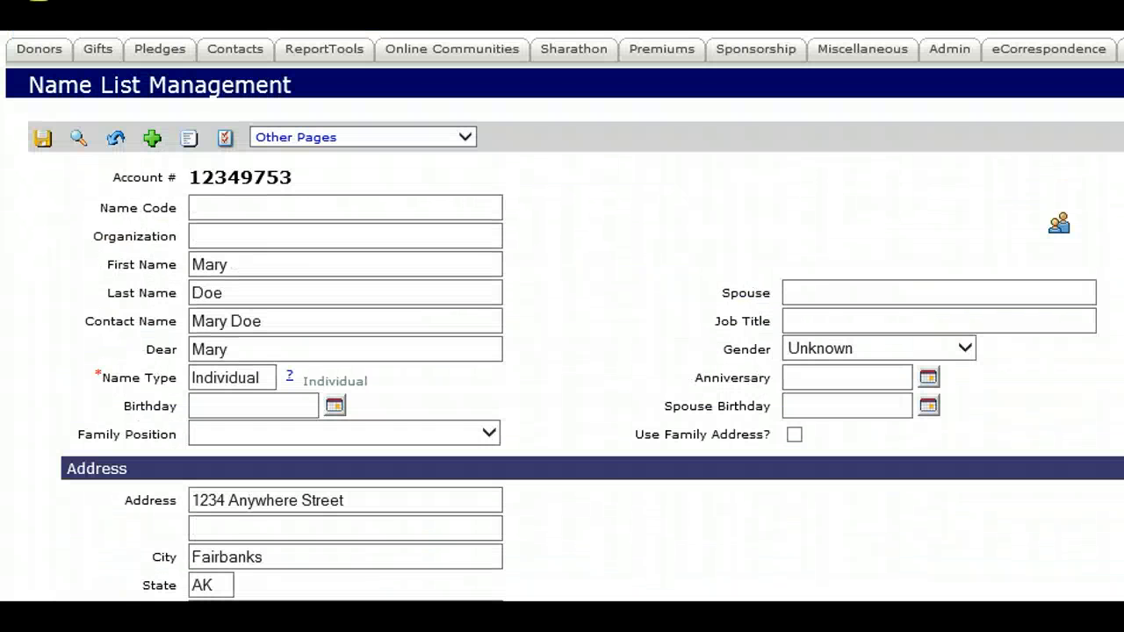
- Examine the Other Pages options and the Organization, Contact Name and Gender fields of the donor record
left_click(387, 149)
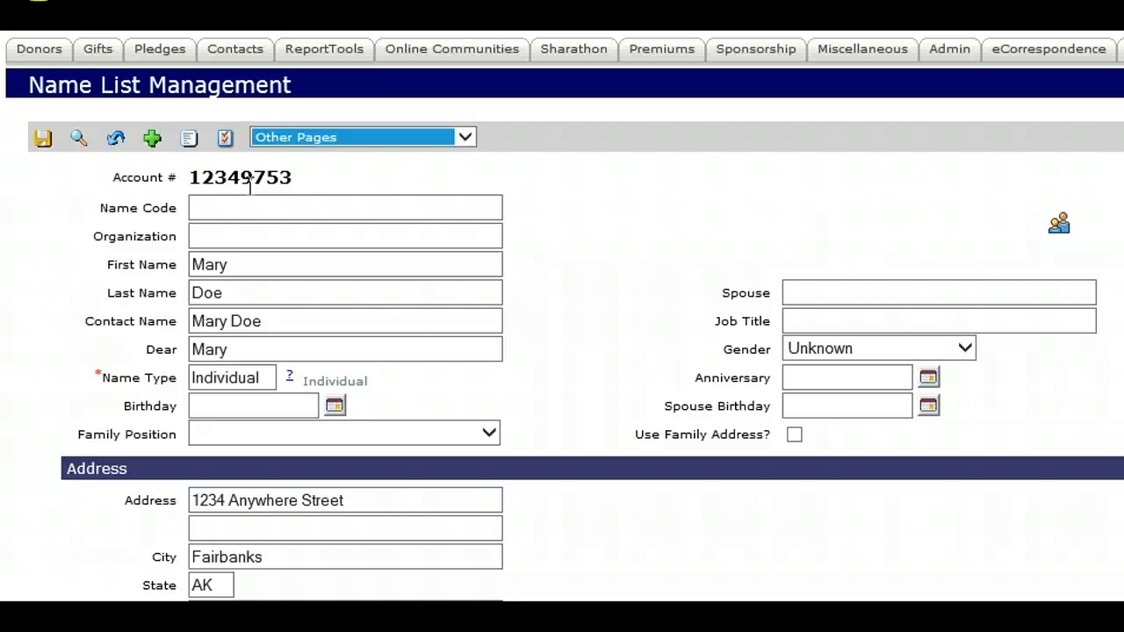
left_click(226, 234)
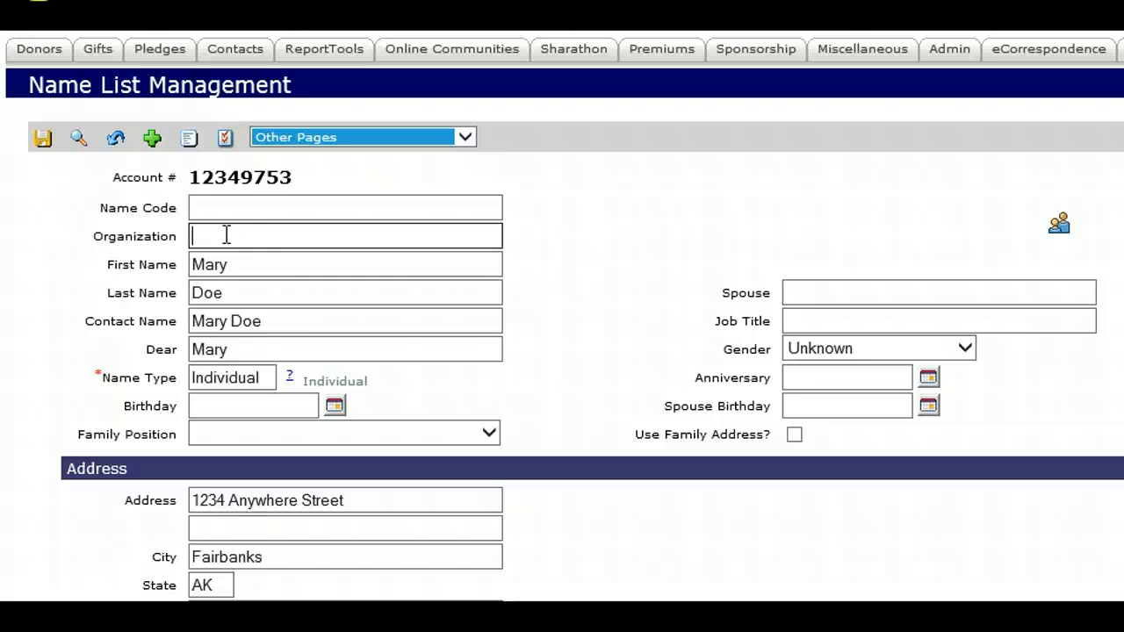
left_click(245, 323)
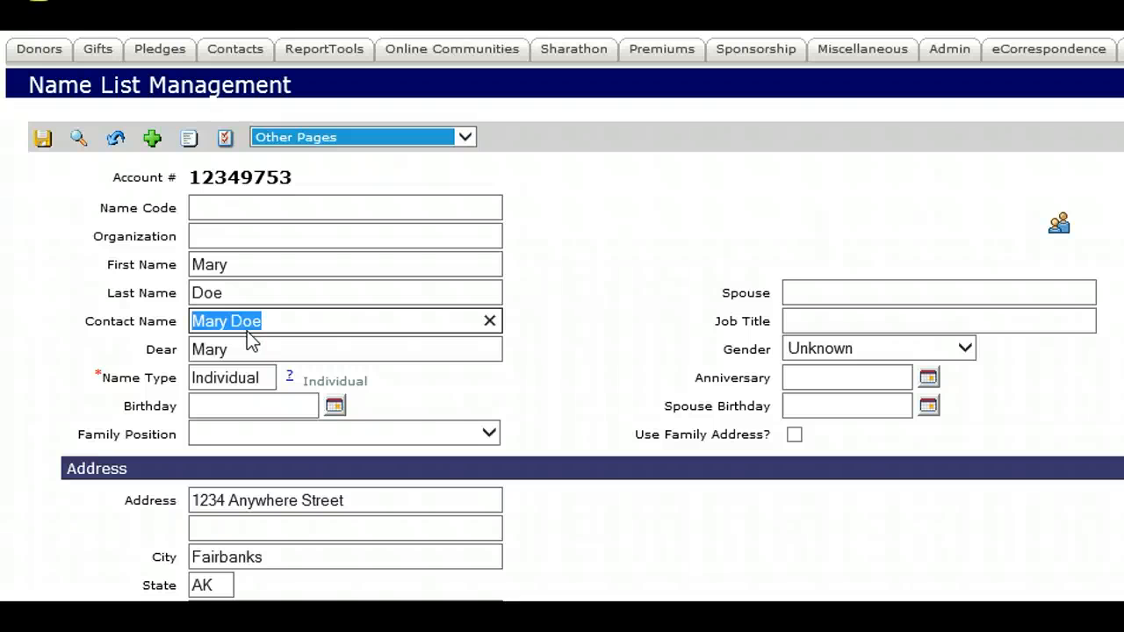
left_click(254, 344)
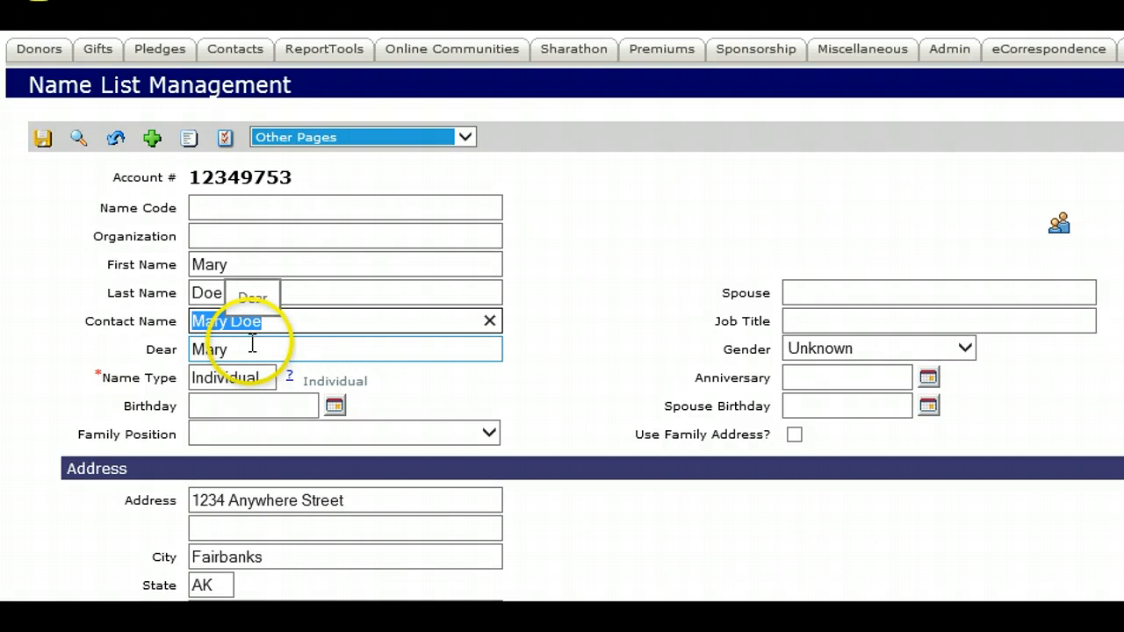
left_click(725, 429)
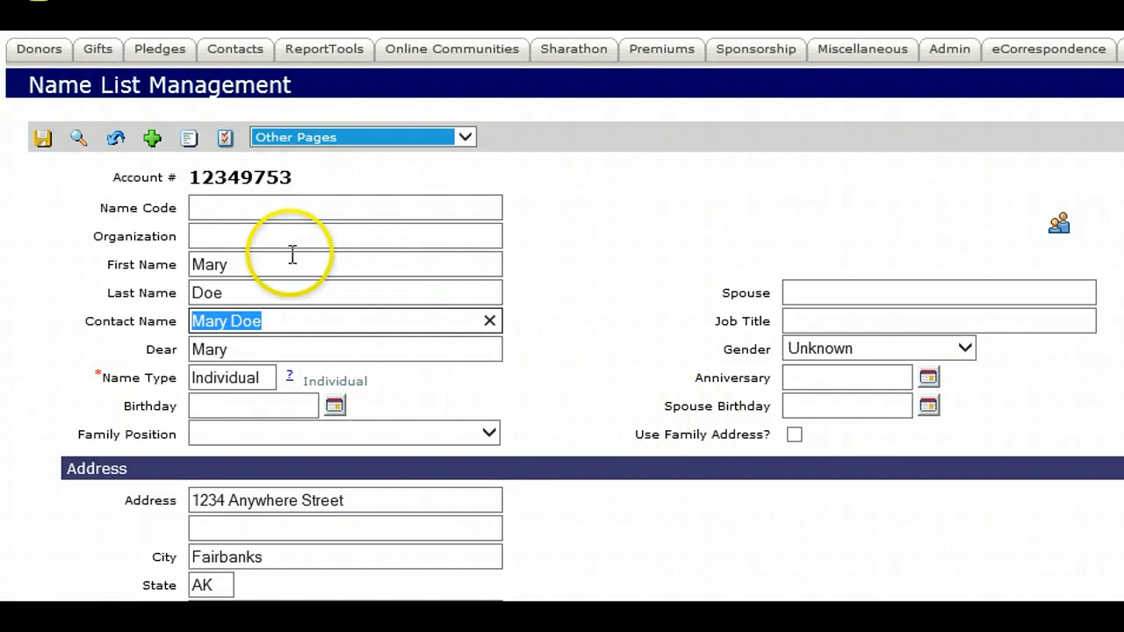
left_click(273, 237)
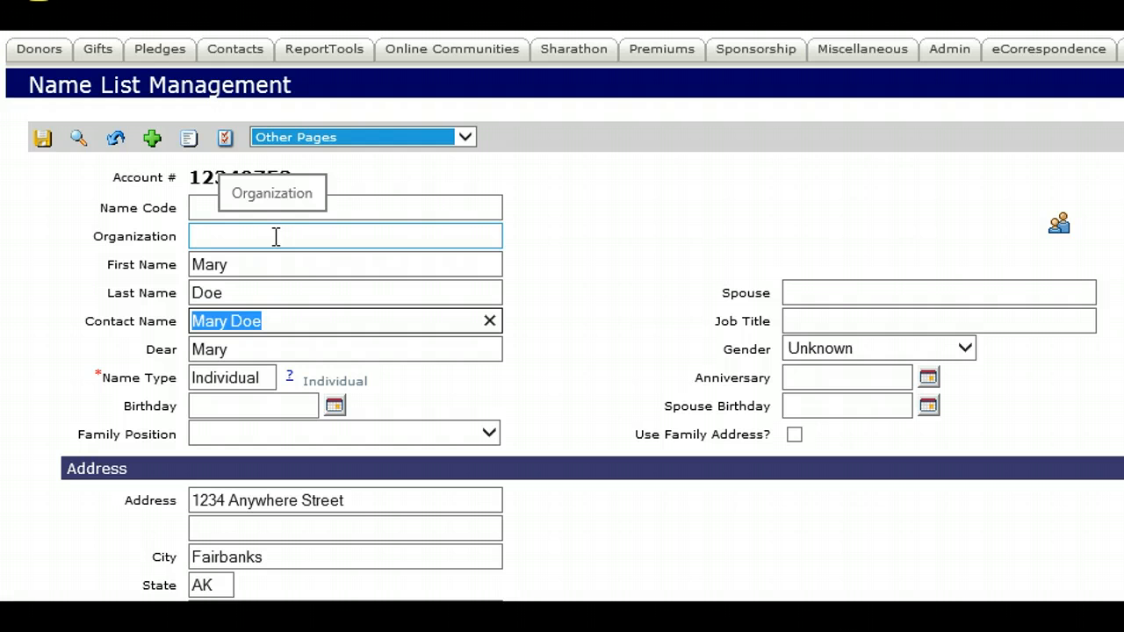
left_click(803, 347)
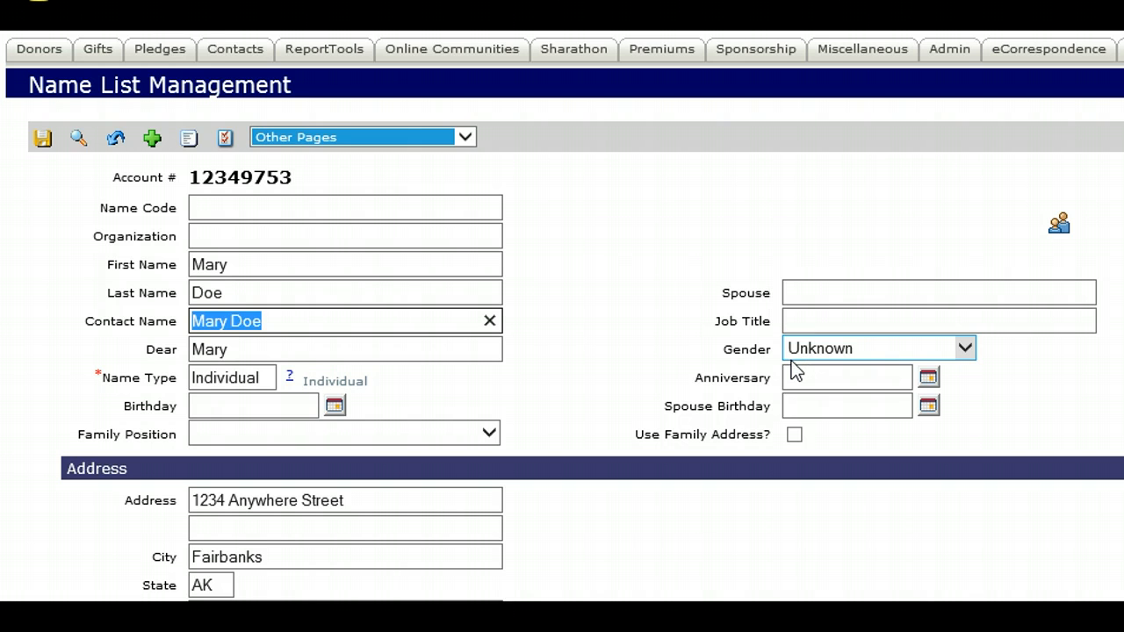
left_click(789, 369)
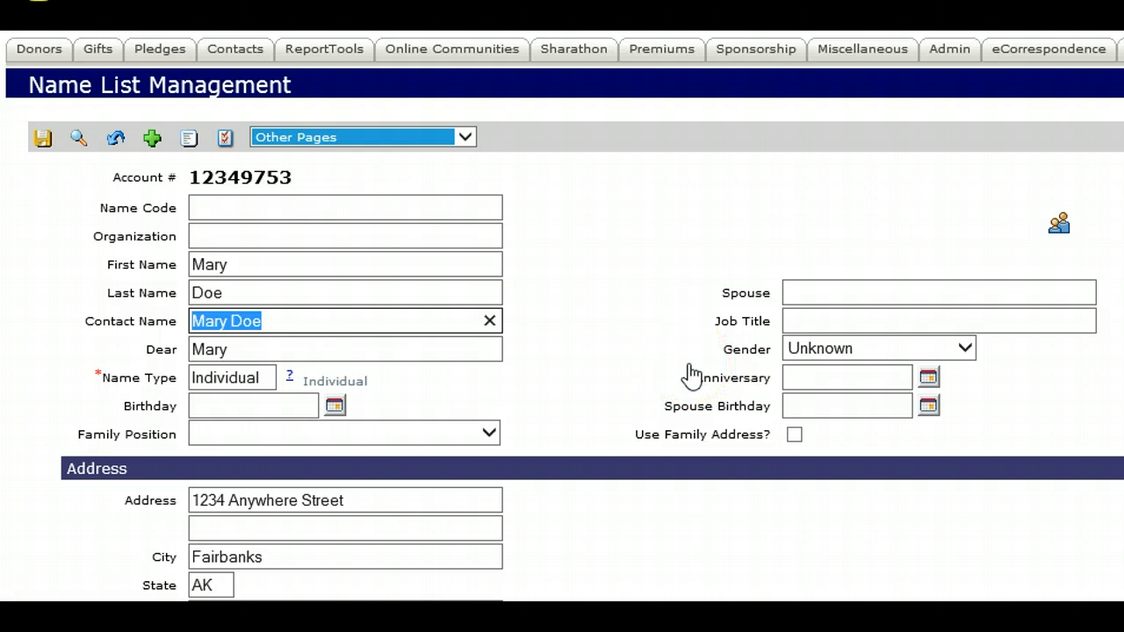
left_click(268, 238)
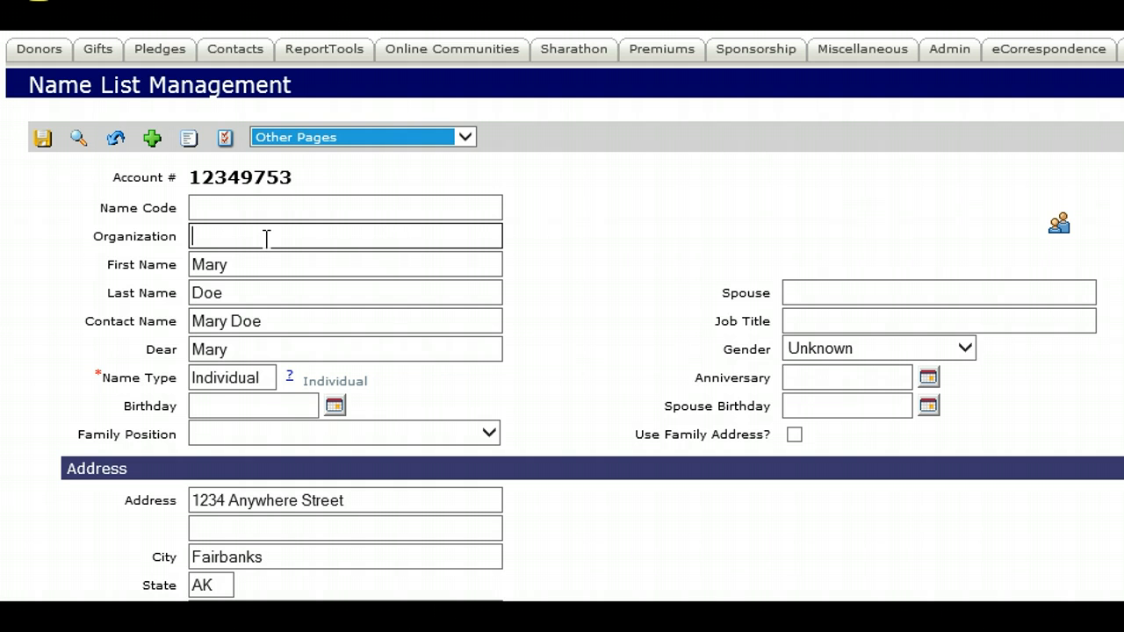
left_click(266, 239)
left_click(284, 236)
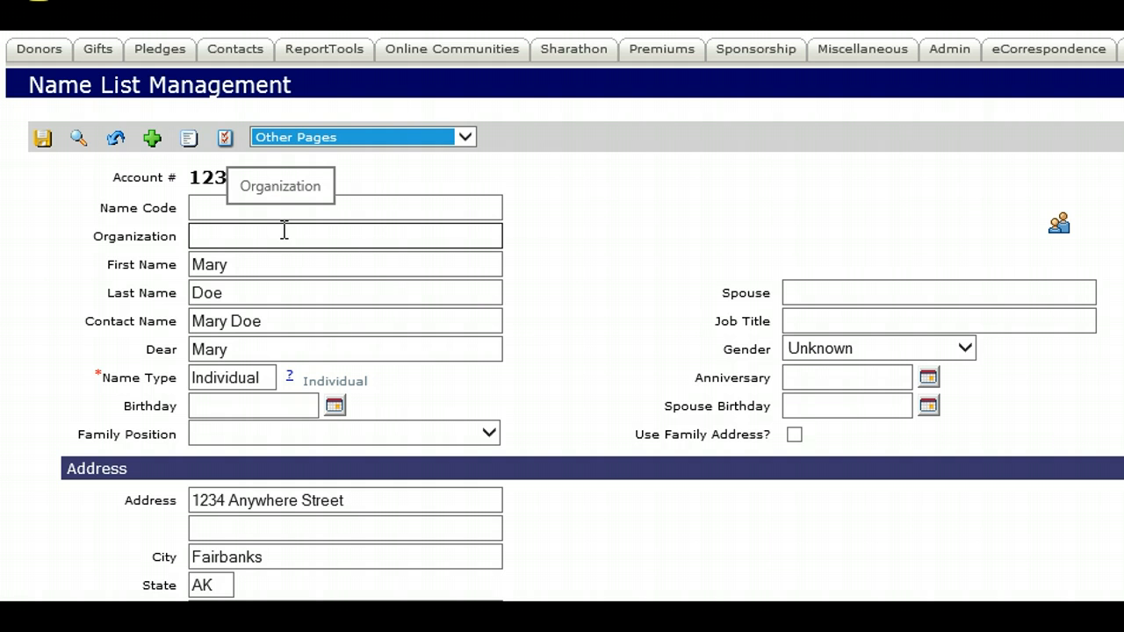
- Examine the donor record's Dear, Name Code, Name Type and Spouse Birthday fields, plus its Address section
left_click(251, 351)
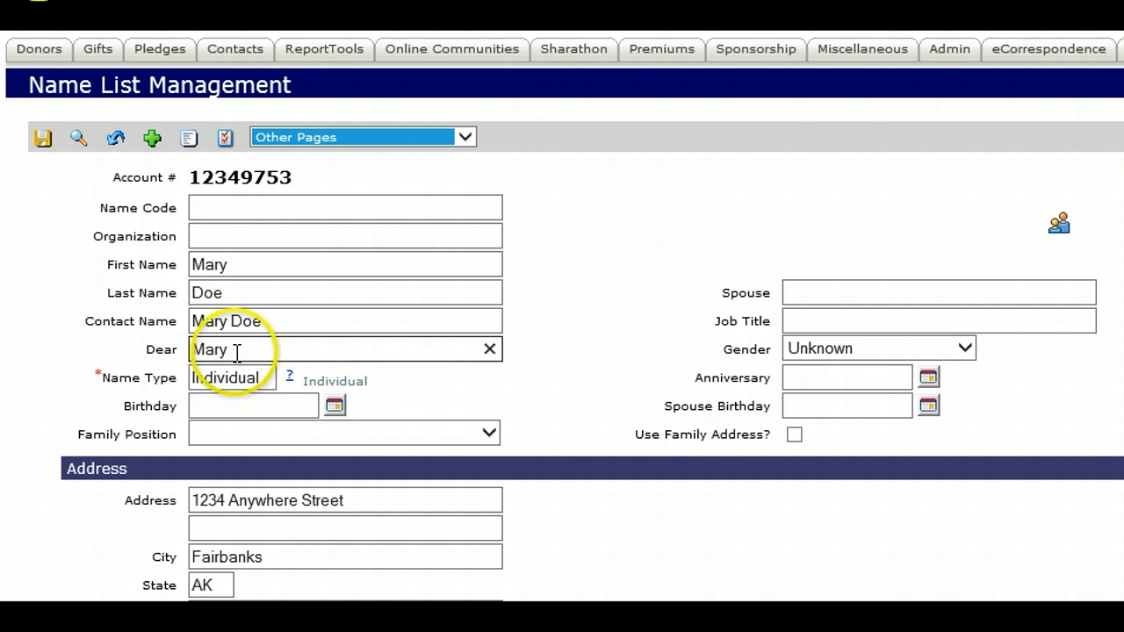
left_click(211, 208)
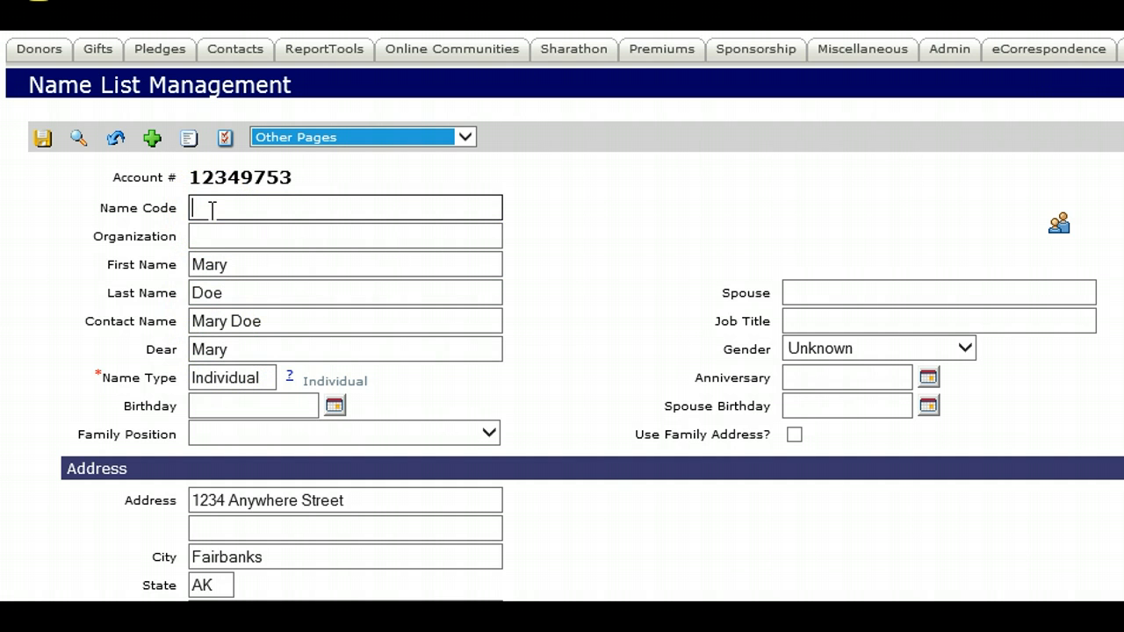
left_click(213, 377)
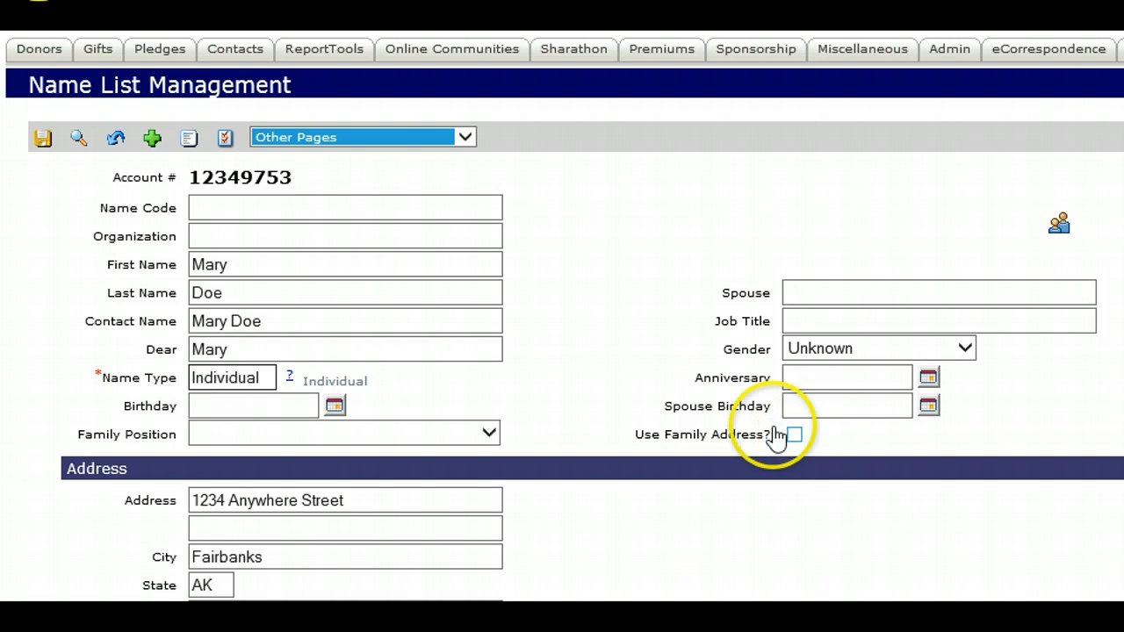
left_click(567, 367)
left_click(581, 367)
left_click(870, 406)
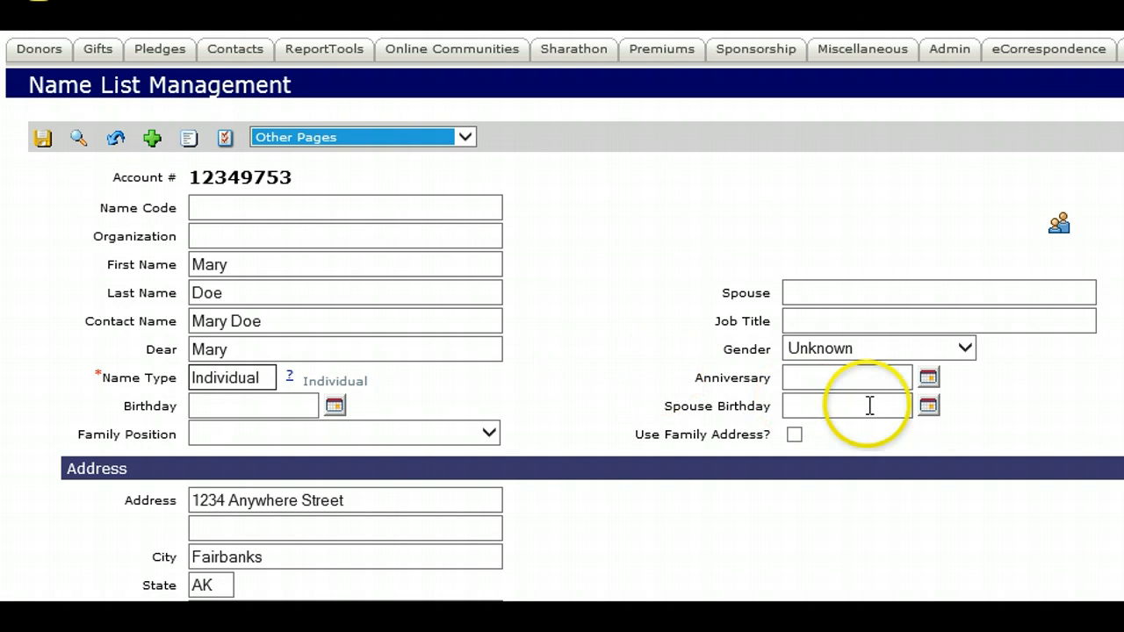
scroll(562, 316, "down", 1)
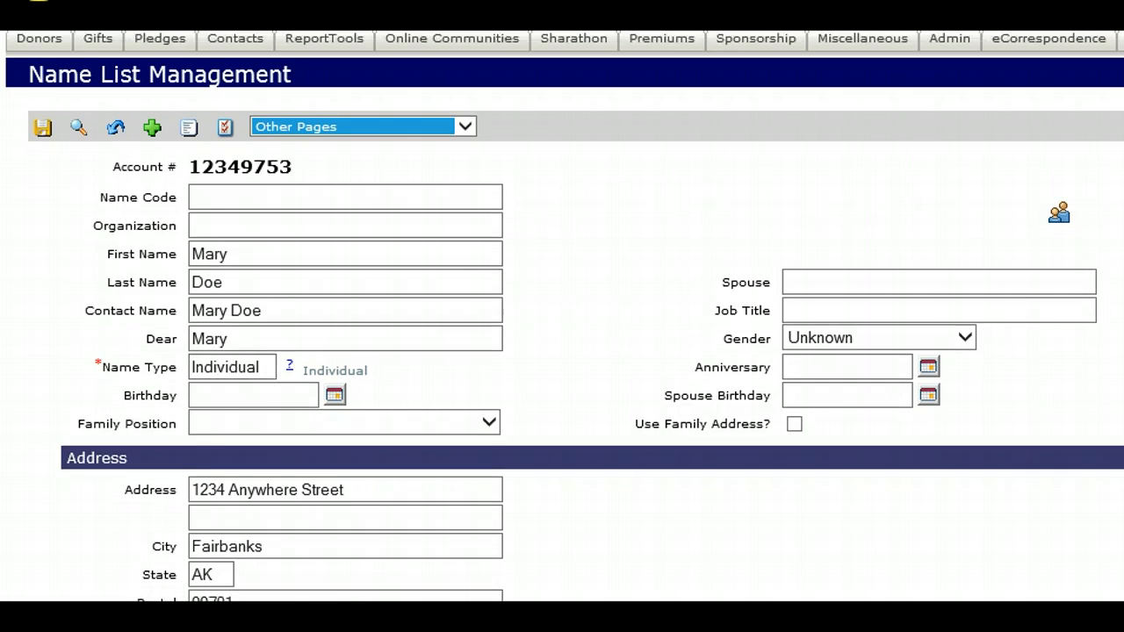
scroll(562, 316, "down", 5)
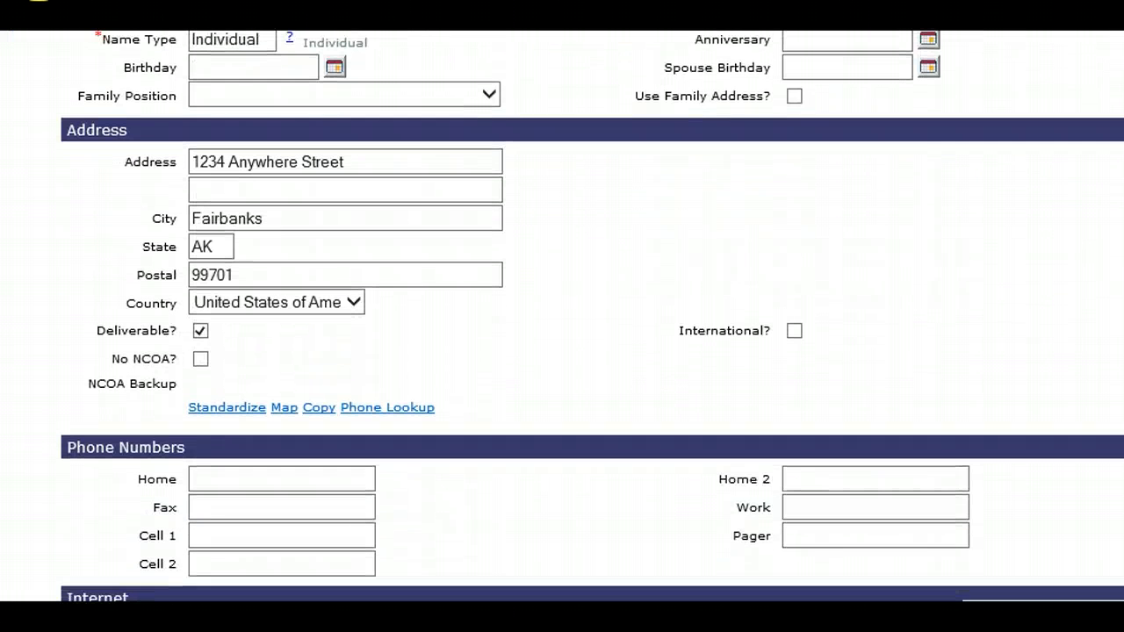
scroll(562, 316, "down", 1)
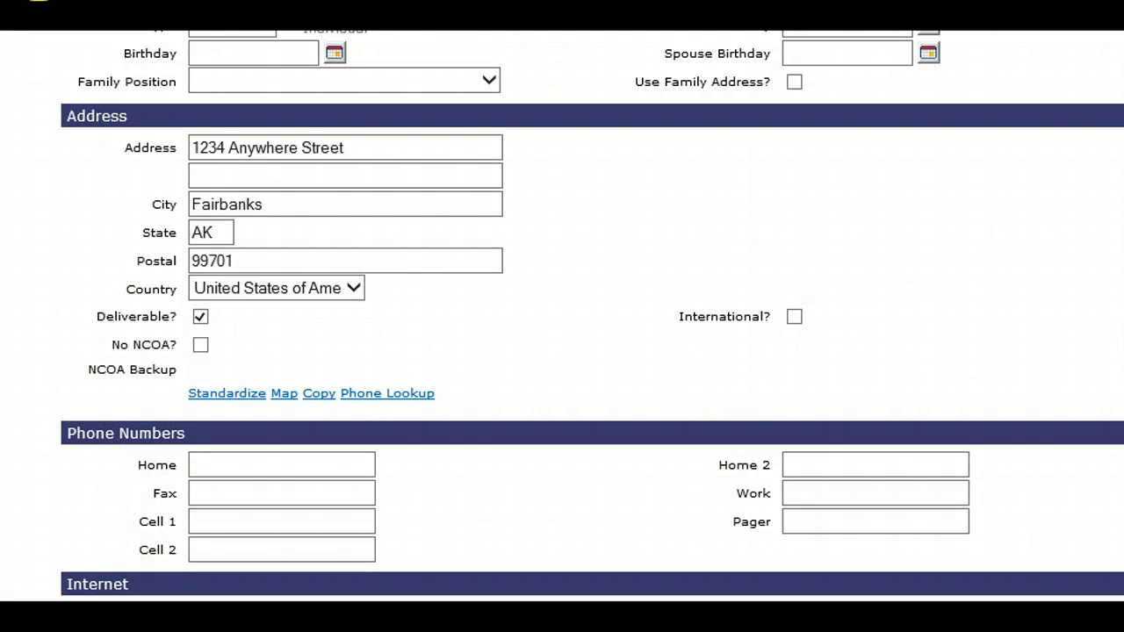
- Open a blank new country record from the Donors setup and look at its Description and Abbreviation fields
scroll(562, 316, "up", 4)
left_click(54, 50)
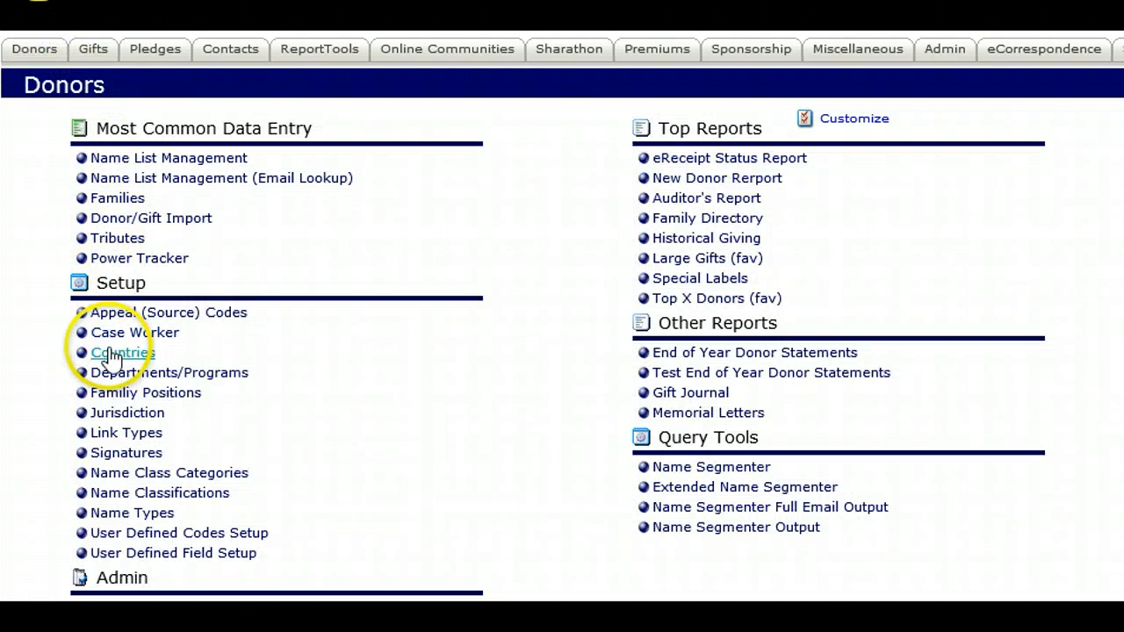
left_click(112, 354)
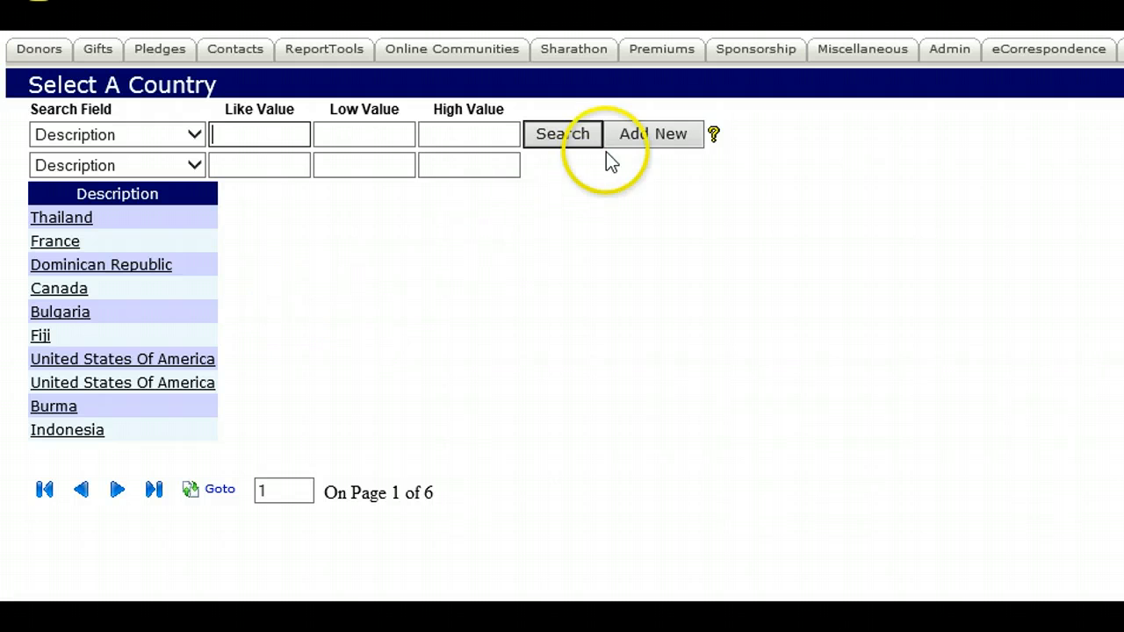
left_click(629, 141)
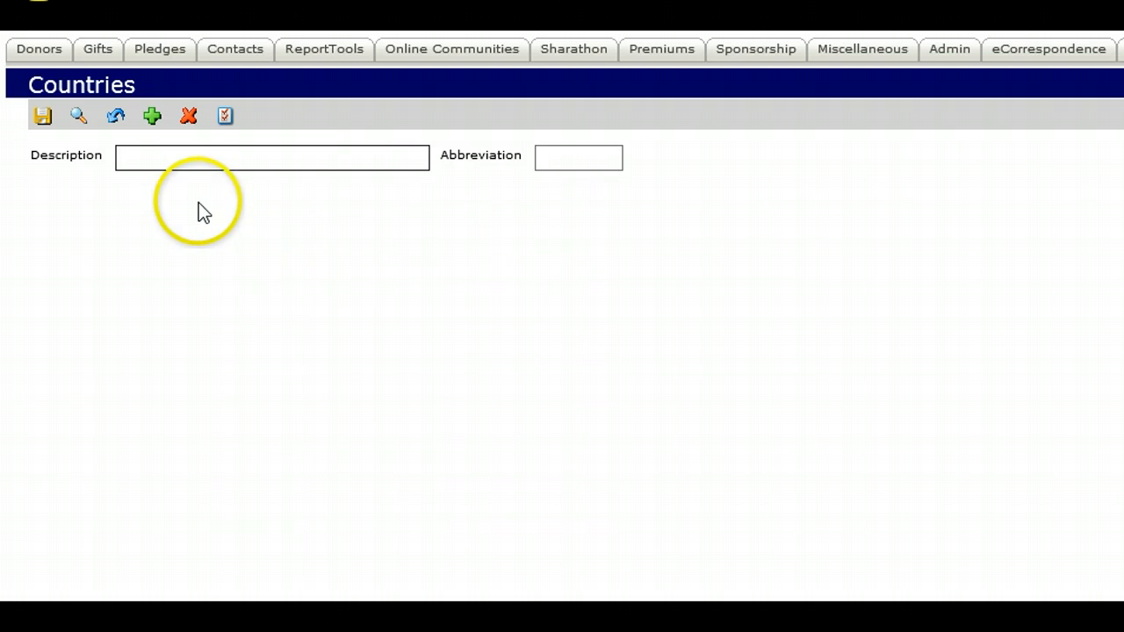
left_click(187, 155)
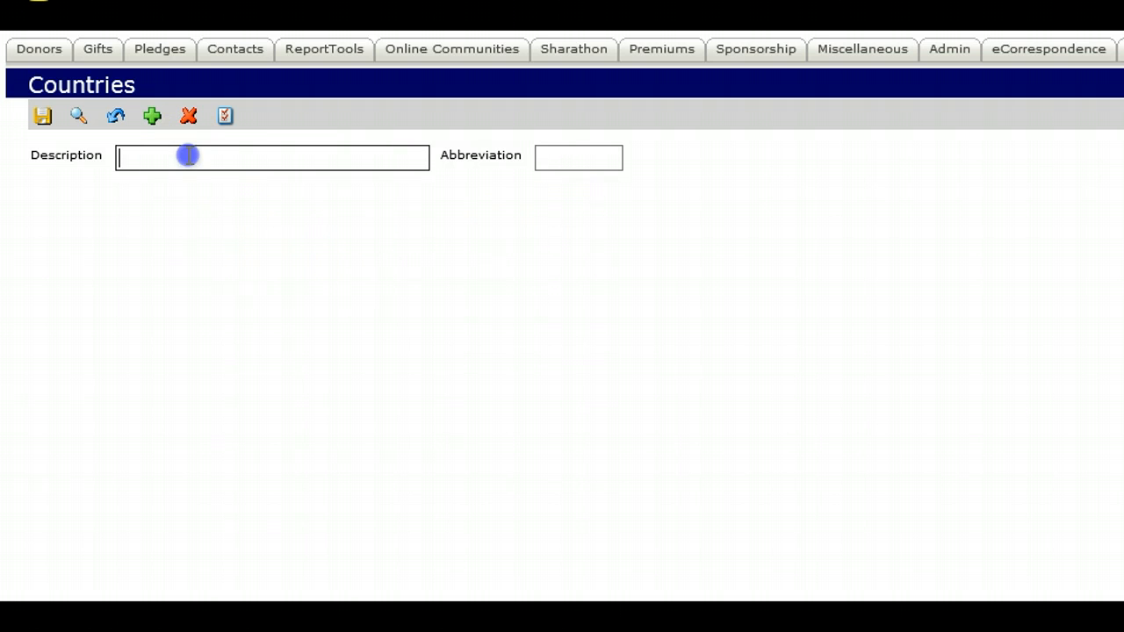
left_click(544, 158)
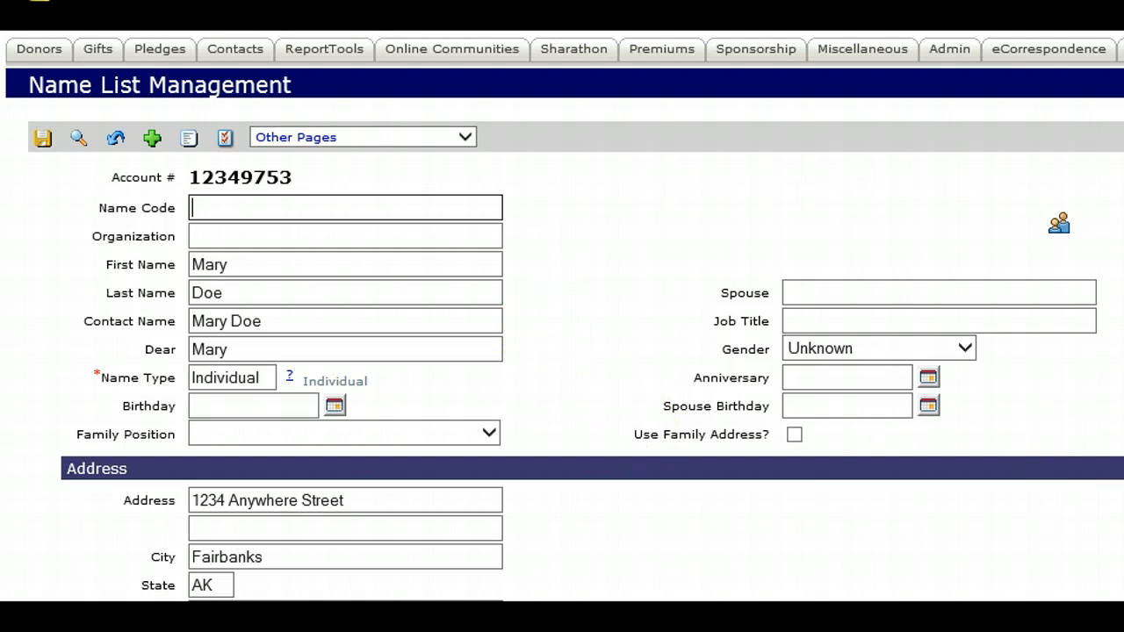
- Try out the donor's address options, switching Deliverable off and back on and No NCOA on and off
scroll(176, 252, "down", 5)
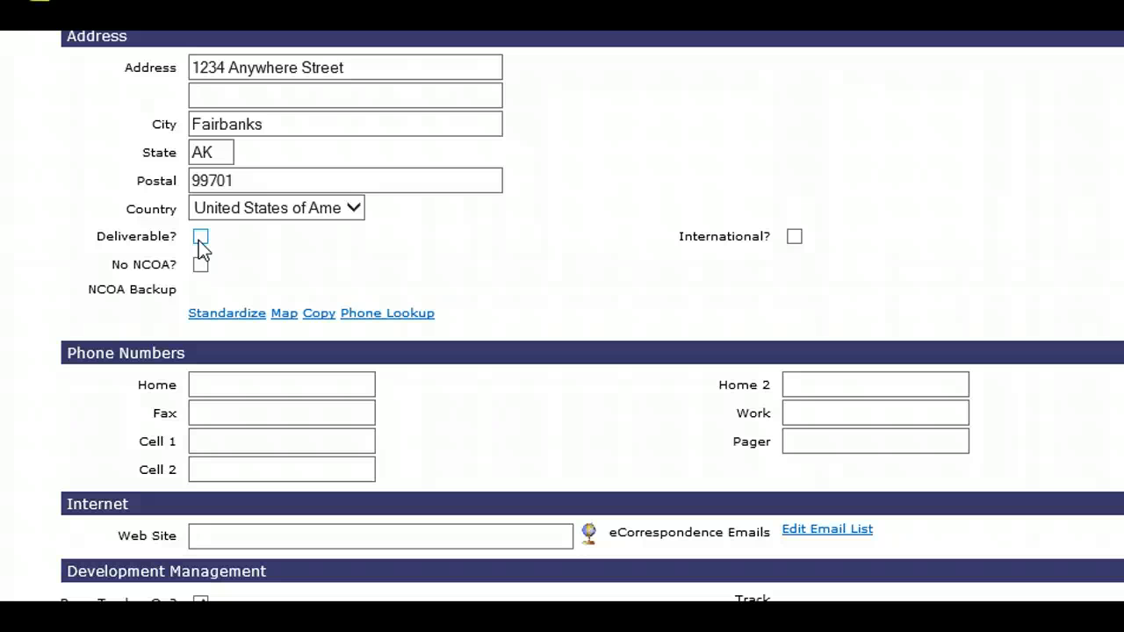
left_click(200, 237)
left_click(213, 257)
left_click(200, 266)
left_click(200, 266)
- Look over the Map, Copy and Phone Lookup links for the donor's address
left_click(278, 319)
left_click(309, 318)
left_click(410, 321)
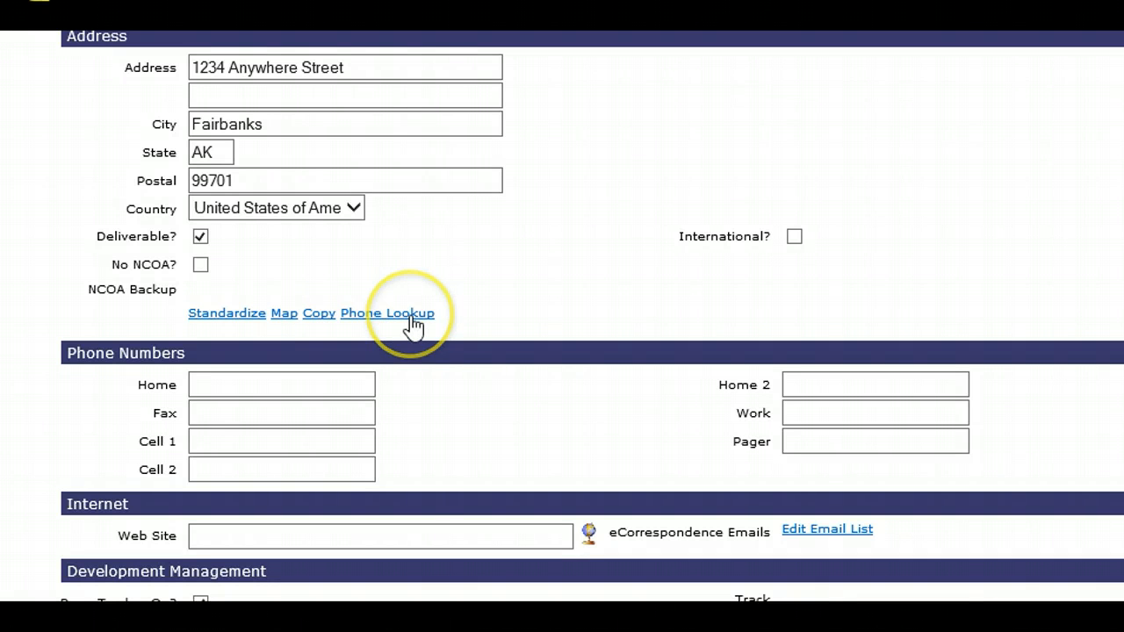